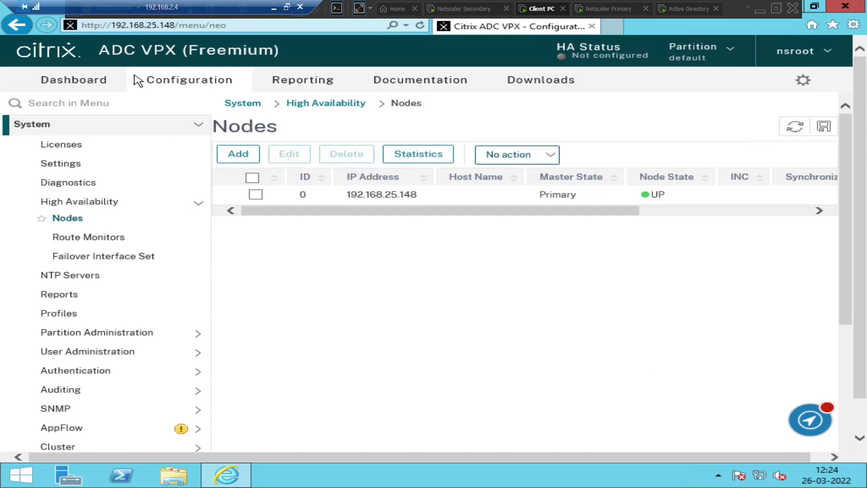
- View the Dashboard overview, then open the Configuration page for appliance 192.168.25.148
left_click(88, 86)
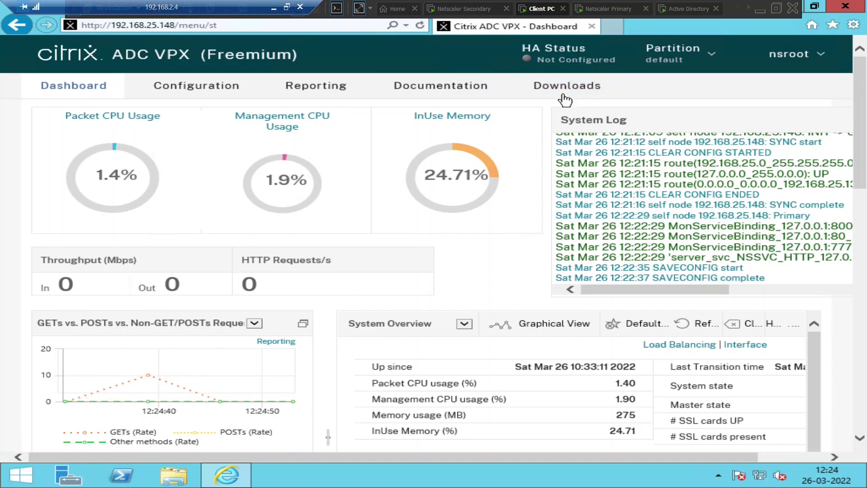
left_click(186, 89)
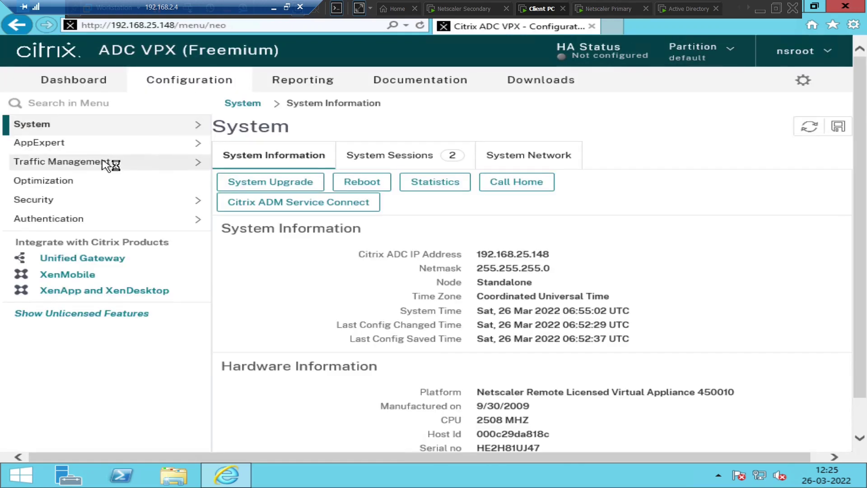
- Open System > High Availability > Nodes, then glance at the Netscaler Secondary console
left_click(40, 130)
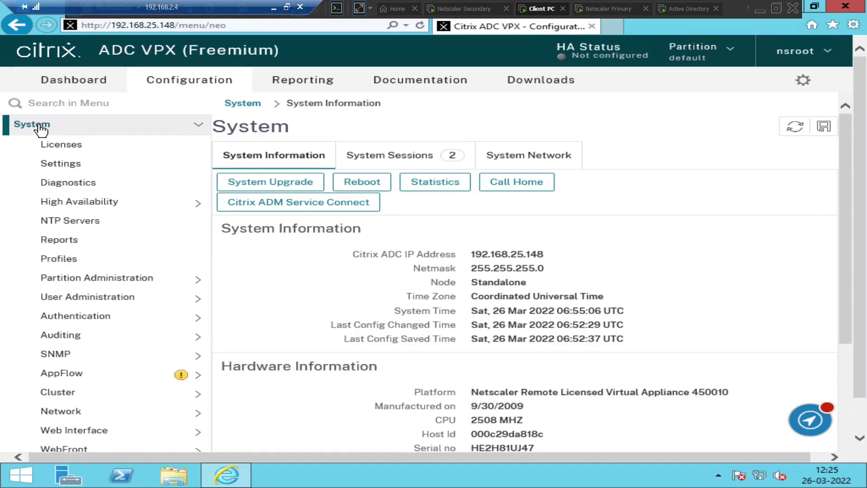
left_click(91, 203)
left_click(67, 219)
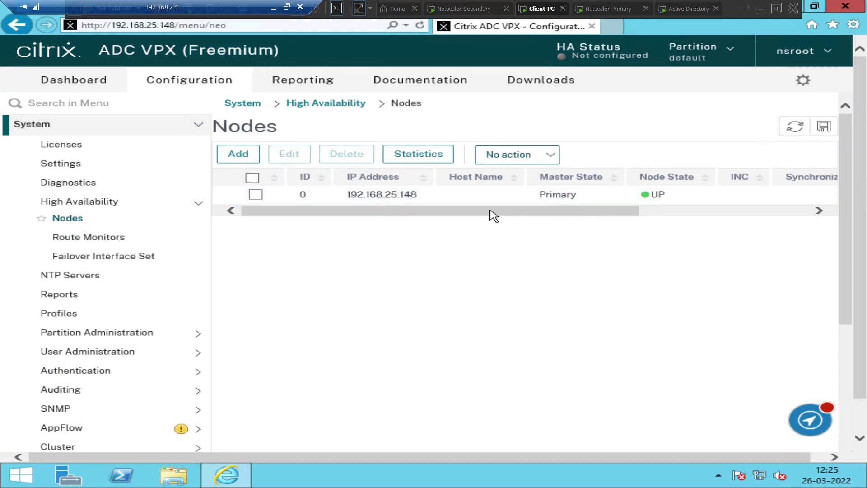
left_click(466, 10)
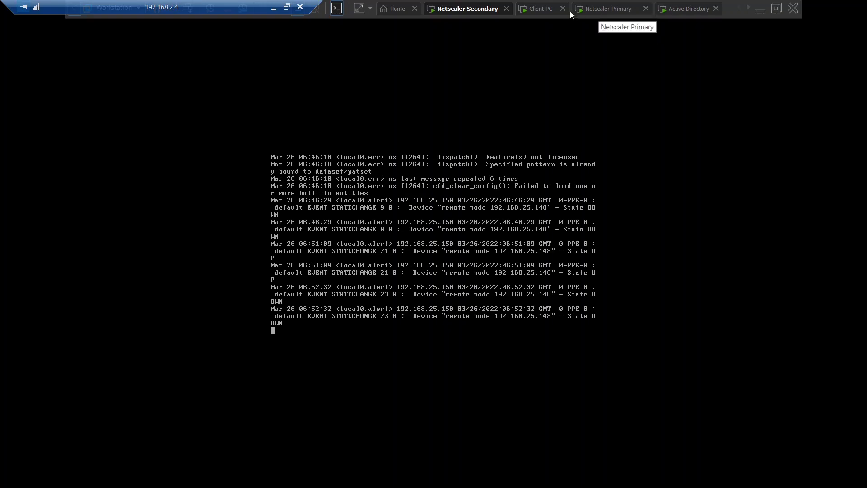
left_click(543, 13)
- Capture input inside the Client PC virtual machine showing the HA Nodes list
left_click(434, 20)
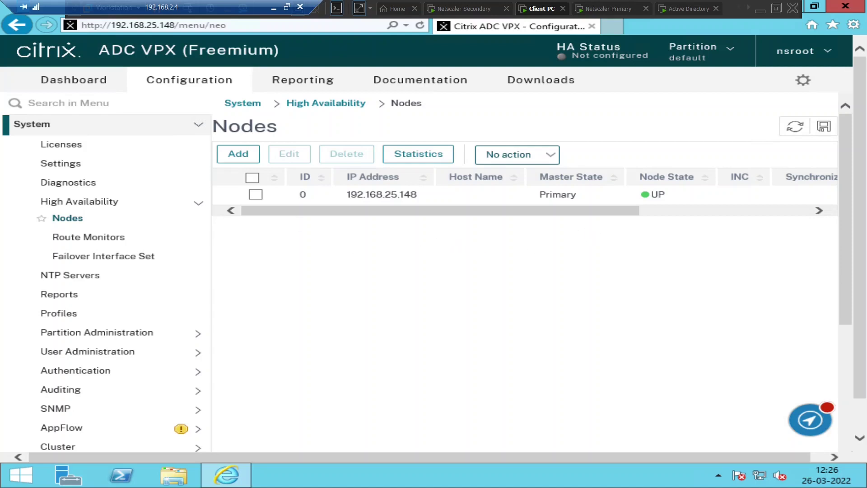
- Start a new HA node with remote IP 192.168.25.150 and enter the remote admin username and password
left_click(243, 155)
left_click(82, 165)
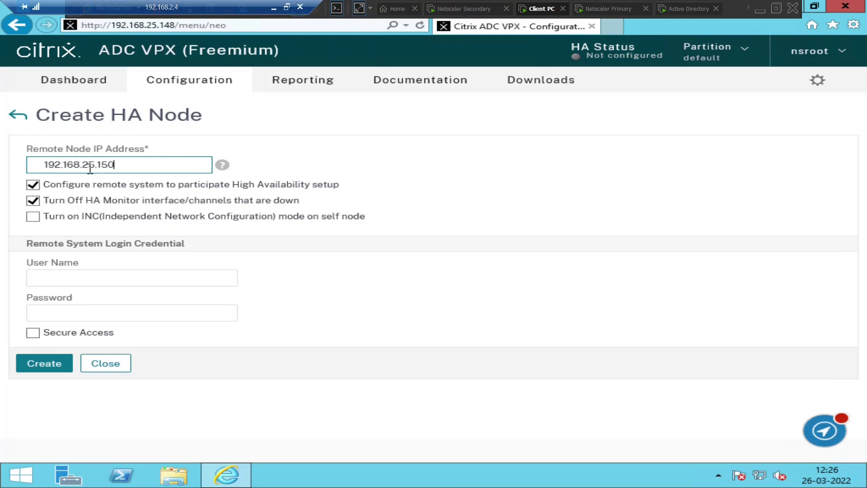
left_click(88, 278)
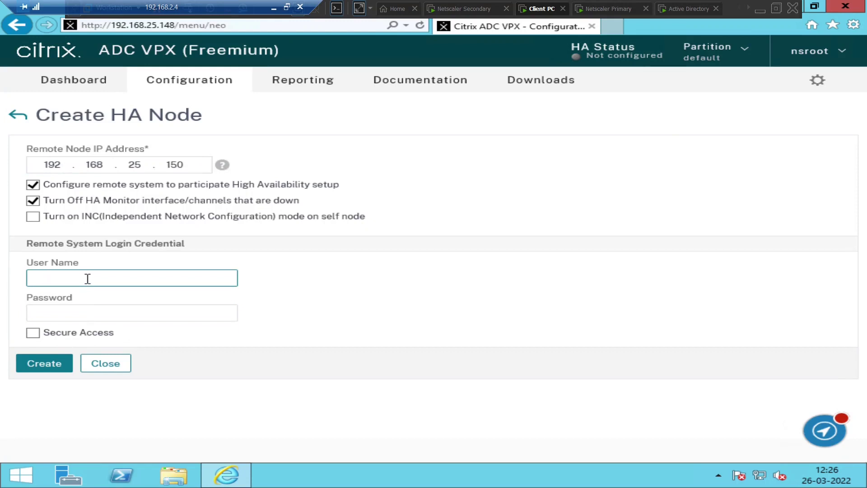
key("Tab")
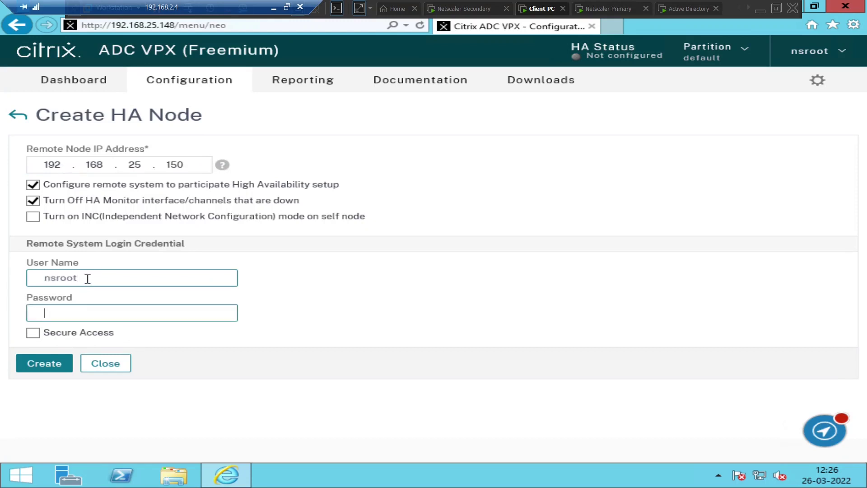
type("ns")
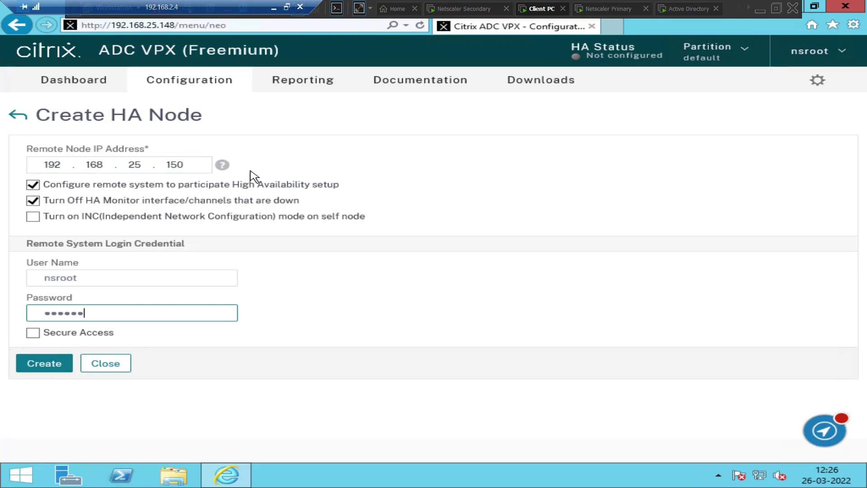
- Create HA node 192.168.25.150 and refresh the Nodes table, which shows it UNKNOWN/DOWN
left_click(44, 367)
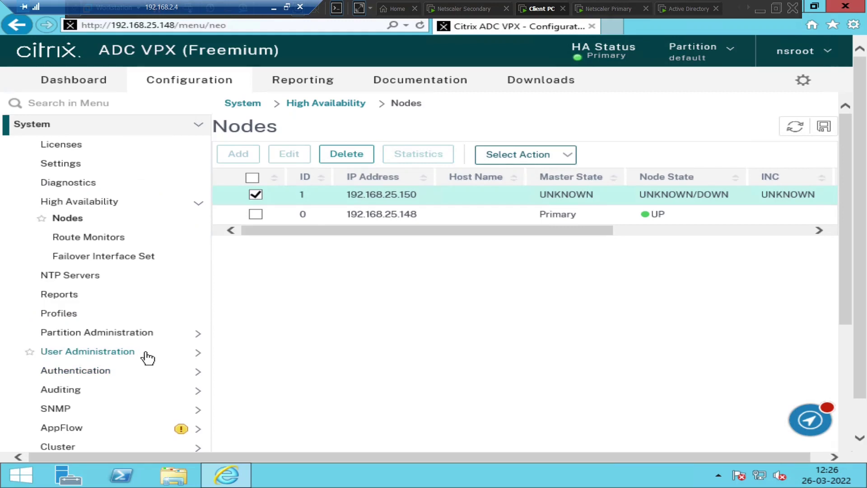
mouse_move(566, 193)
left_click(793, 130)
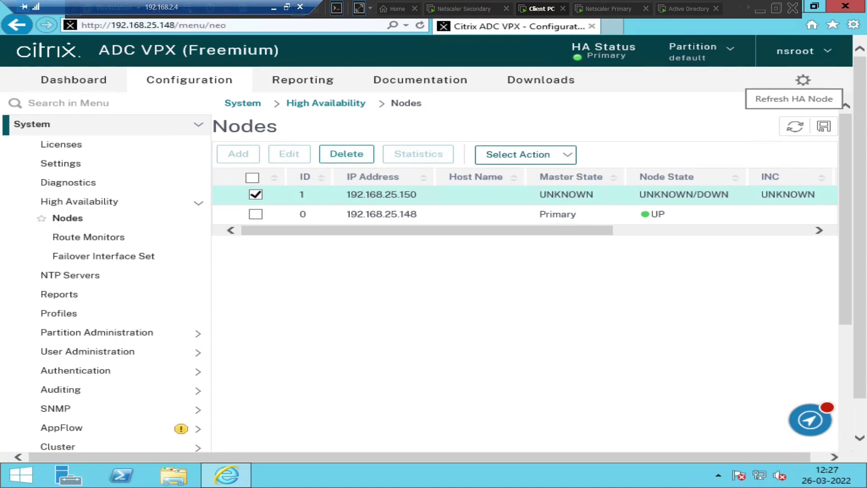
- Refresh the Nodes table to show 192.168.25.150 Primary and 192.168.25.148 Secondary
left_click(796, 130)
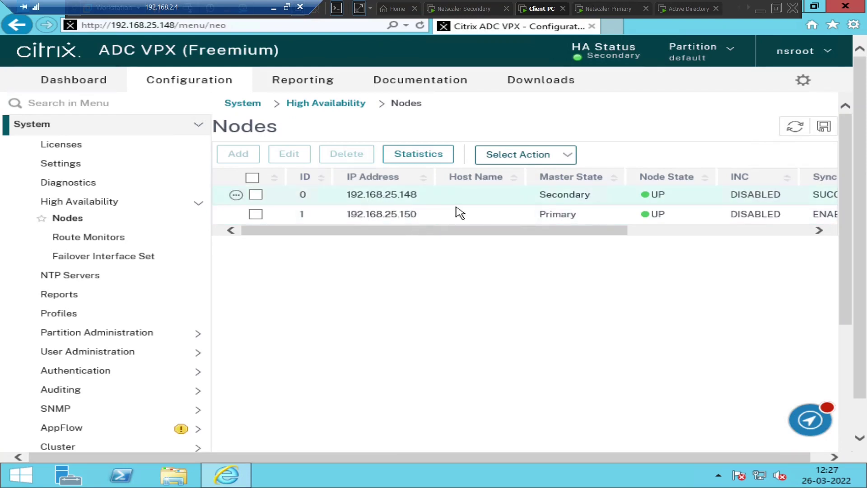
- Power off the Netscaler Secondary virtual machine and return to the Client PC session
left_click(470, 14)
right_click(469, 11)
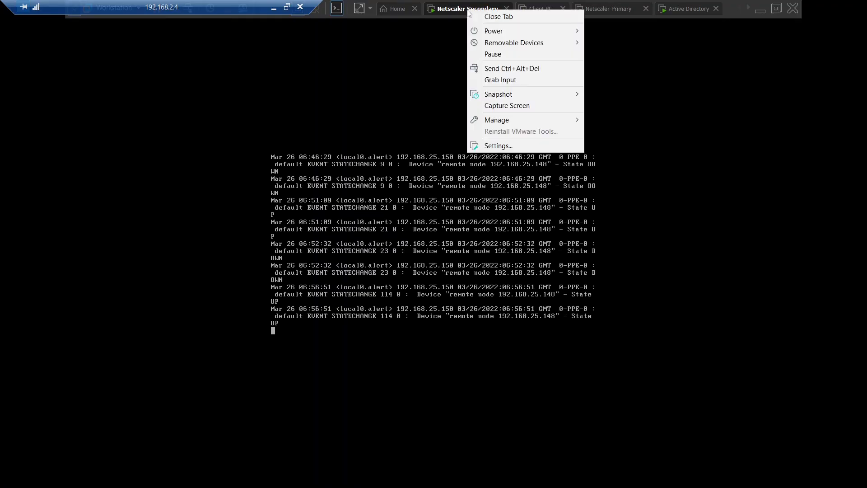
mouse_move(490, 30)
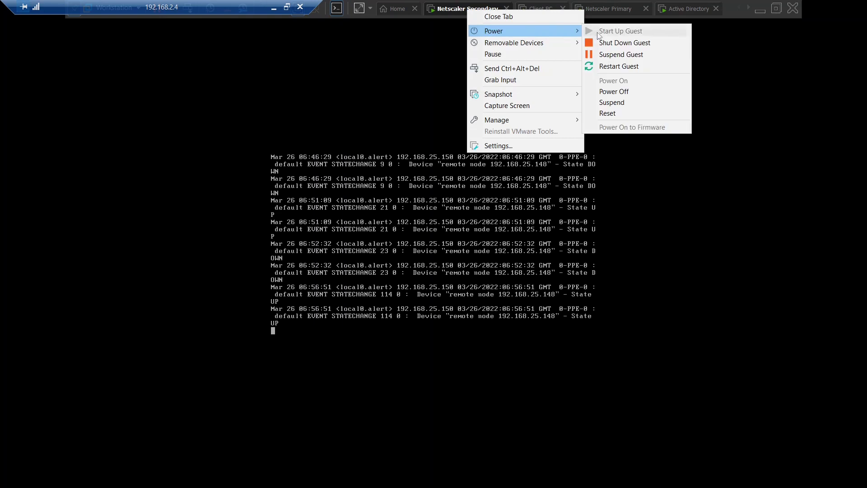
left_click(623, 92)
left_click(459, 280)
left_click(544, 9)
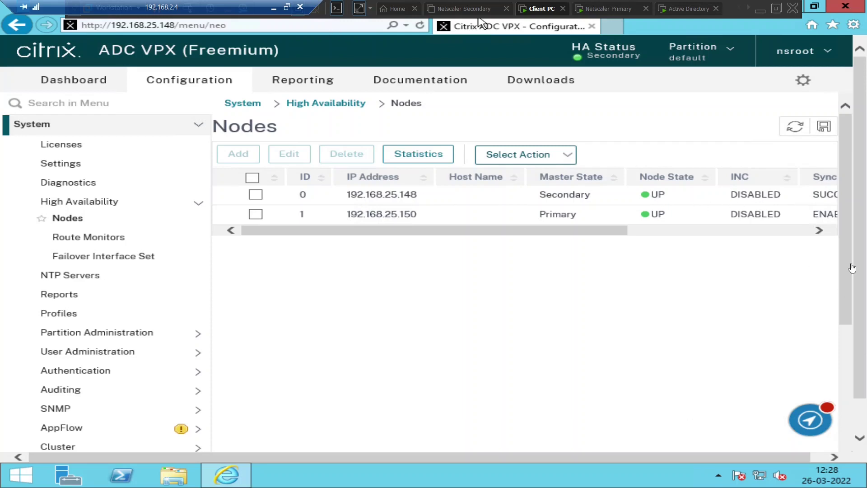
- Refresh the HA Nodes list to confirm 192.168.25.148 took over as Primary
left_click(797, 134)
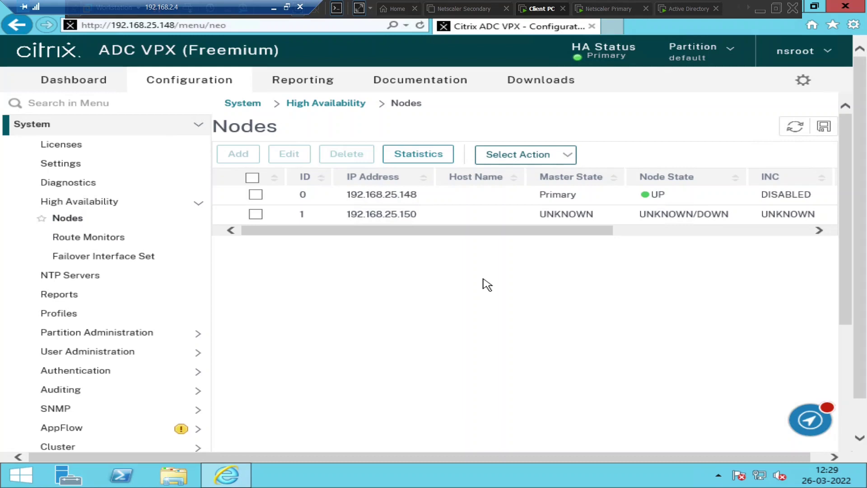
- Power on the Netscaler Secondary VM, check its boot progress, and return to the Client PC
left_click(459, 10)
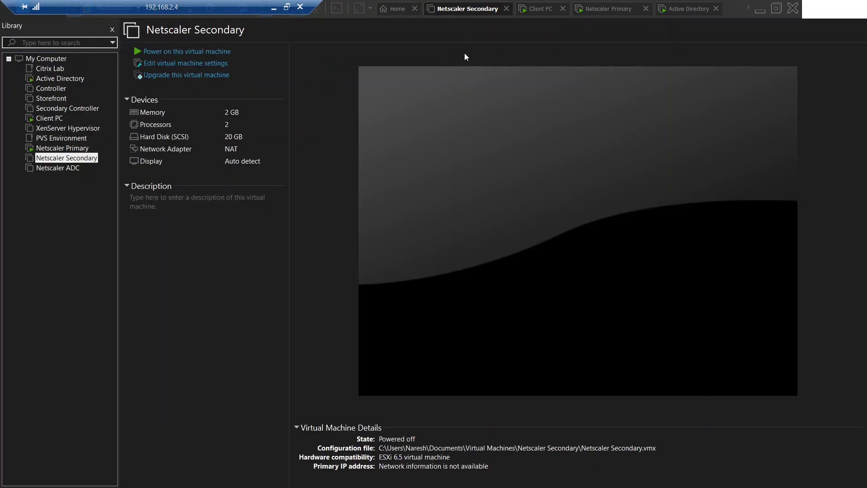
left_click(204, 53)
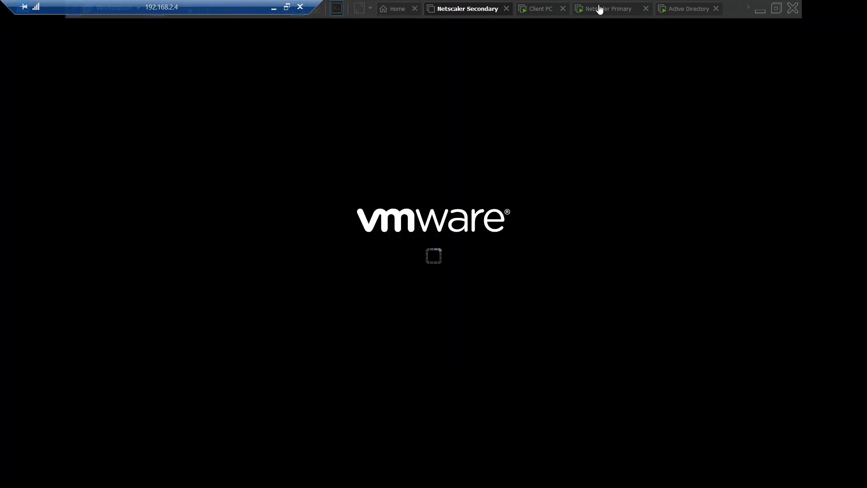
left_click(538, 9)
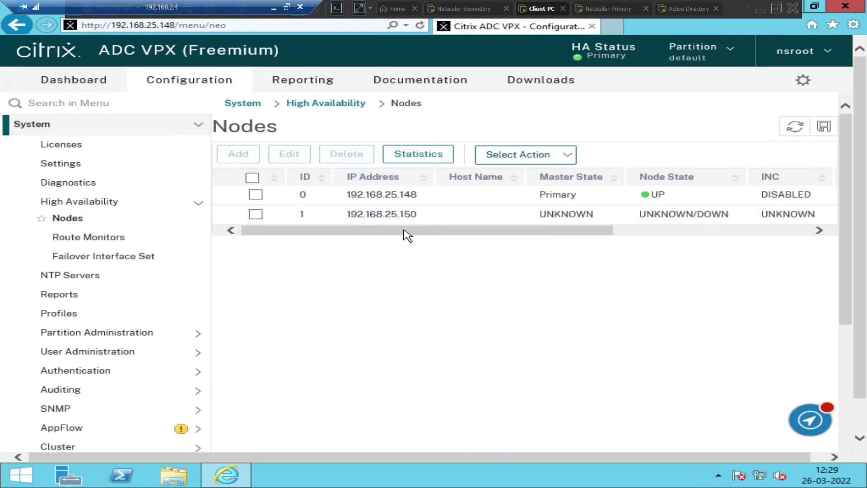
left_click(465, 8)
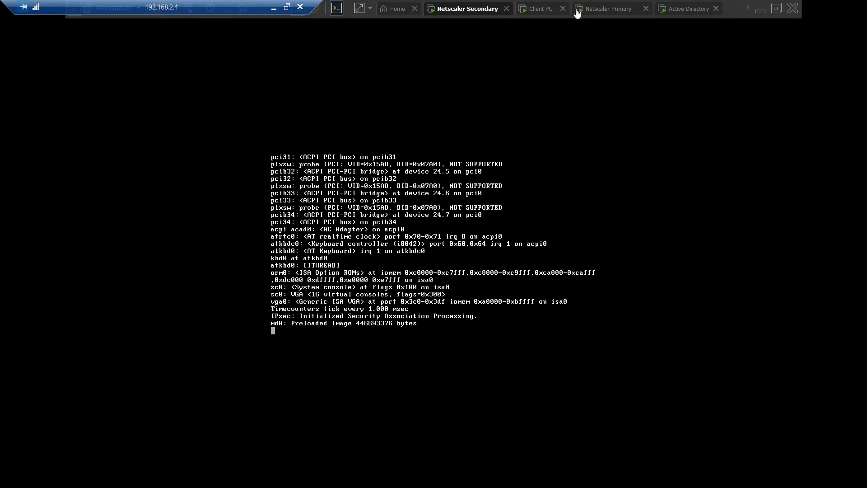
left_click(545, 10)
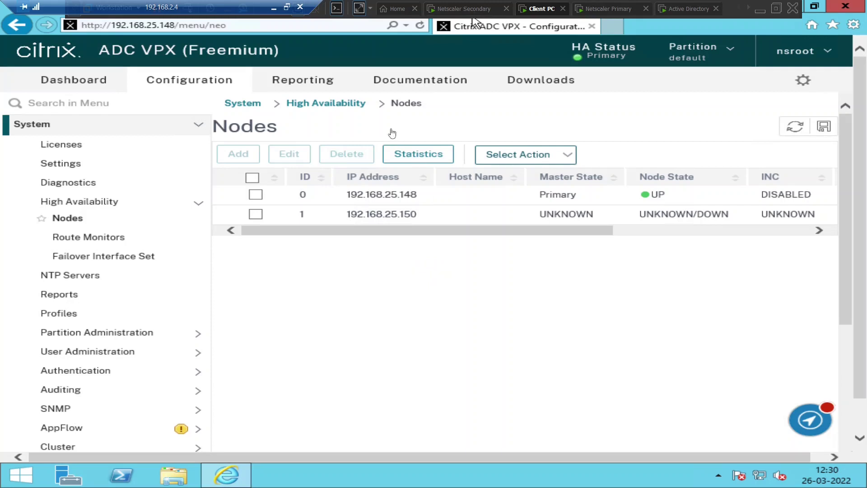
- Refresh the HA nodes, still showing 192.168.25.150 UNKNOWN/DOWN, then view the secondary's boot console
left_click(795, 130)
left_click(445, 10)
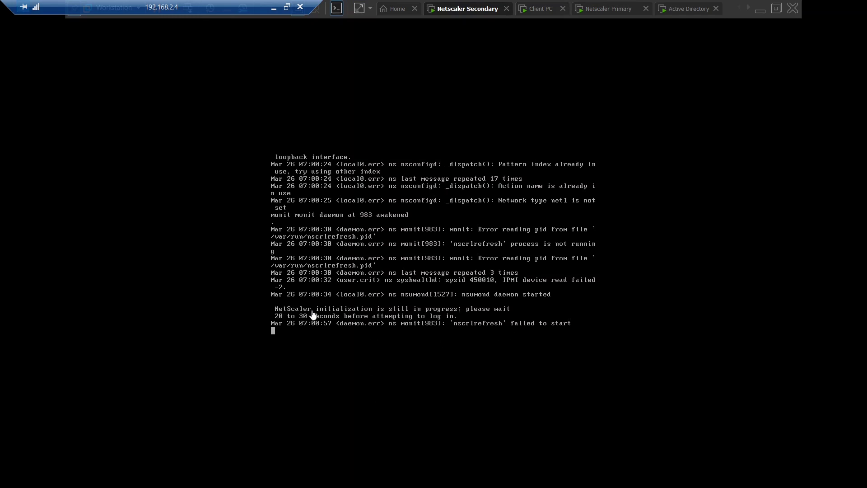
- Back in the Client PC session, refresh the HA Nodes list to recheck 192.168.25.150's status
left_click(532, 13)
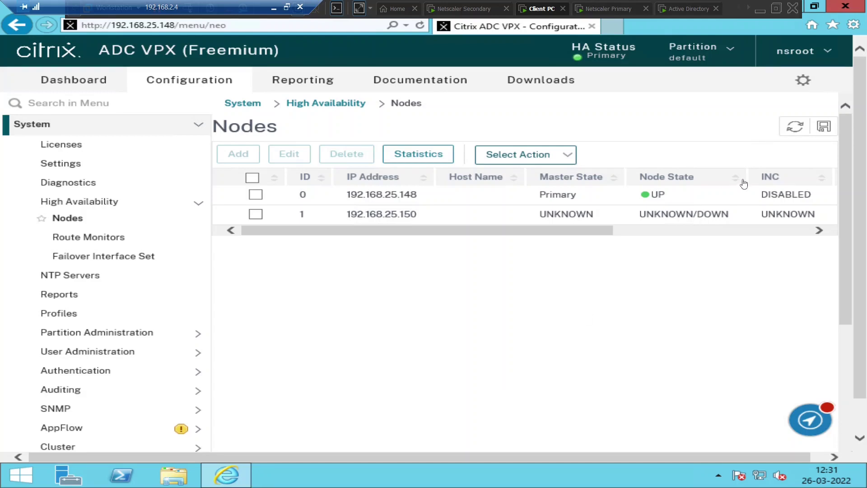
left_click(795, 131)
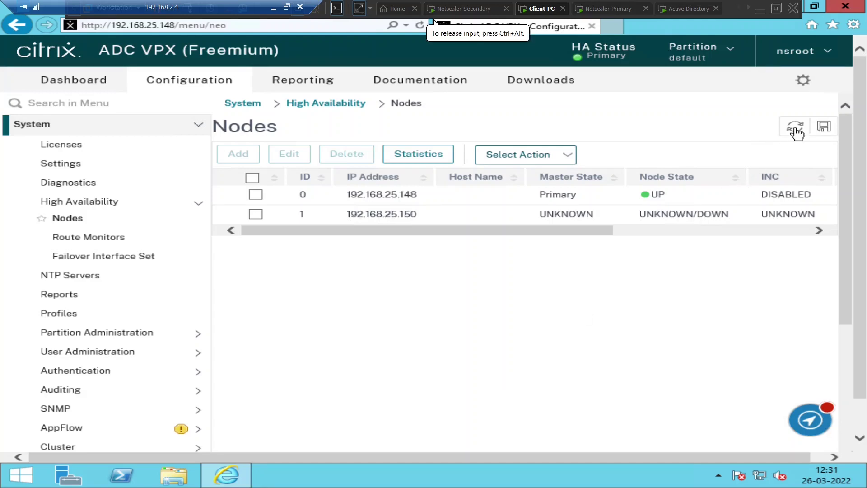
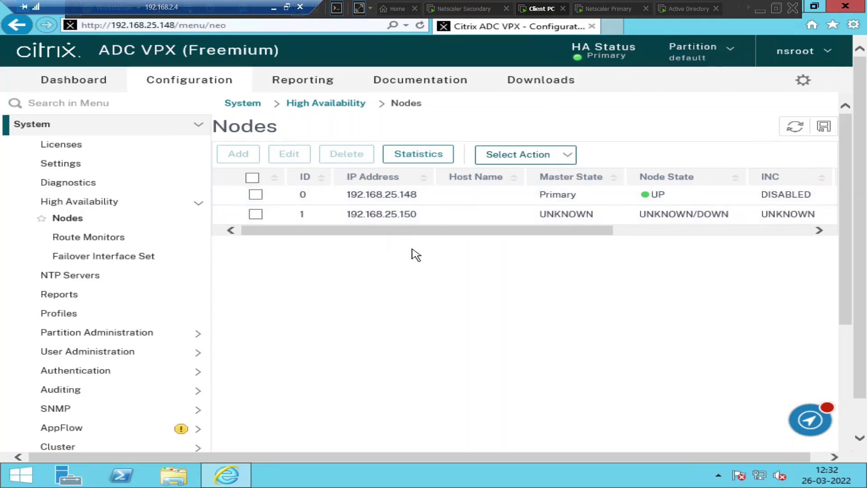
- Refresh the HA node table and switch to the Netscaler Secondary console to check its boot log
left_click(795, 131)
left_click(462, 9)
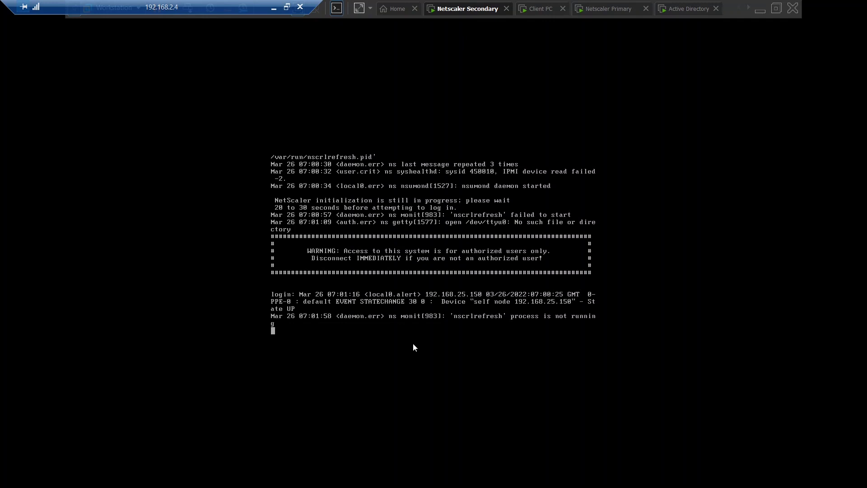
- Return to the Client PC session showing the ADC HA Nodes page
left_click(535, 9)
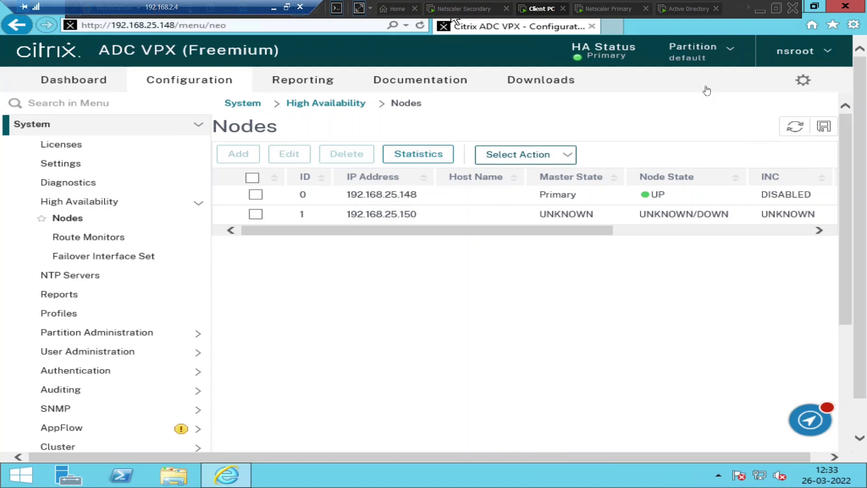
- Refresh the node table and reload the 192.168.25.148 web console at its base URL
left_click(793, 131)
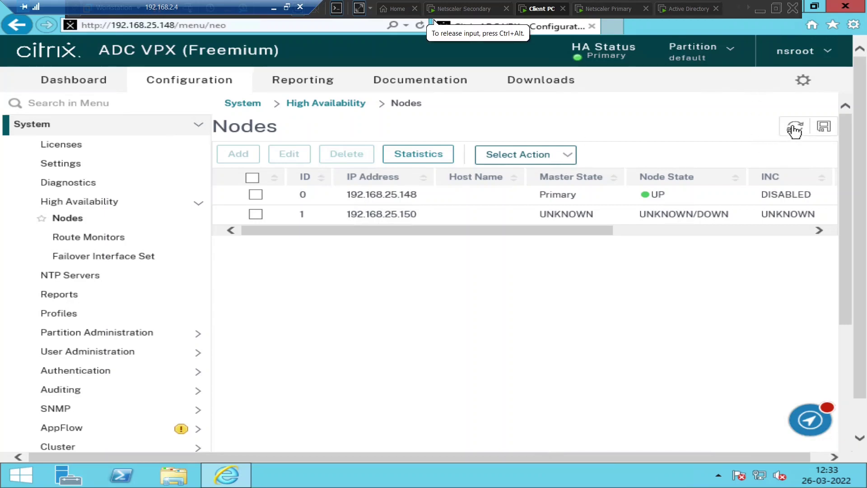
left_click(257, 28)
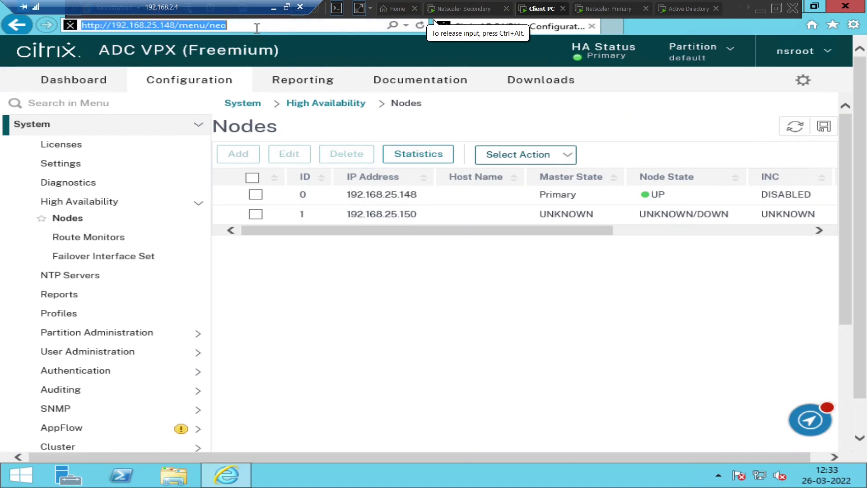
left_click(257, 28)
key("BackSpace")
key("BackSpace")
key("BackSpace")
key("BackSpace")
key("BackSpace")
key("BackSpace")
key("BackSpace")
key("BackSpace")
key("BackSpace")
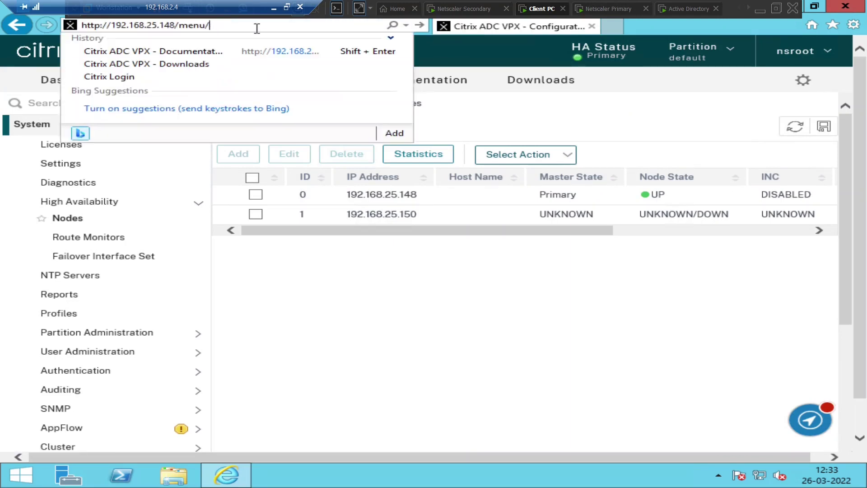
key("Return")
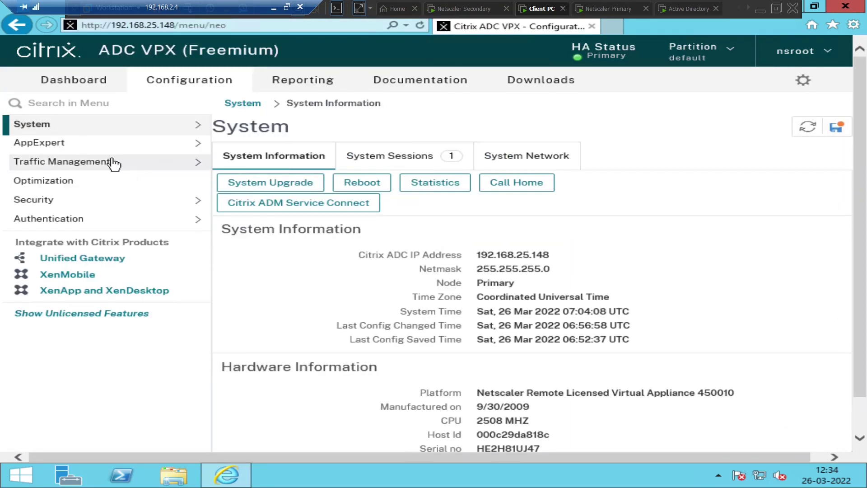
- Reopen System > High Availability > Nodes, then view the Netscaler Secondary console
left_click(69, 133)
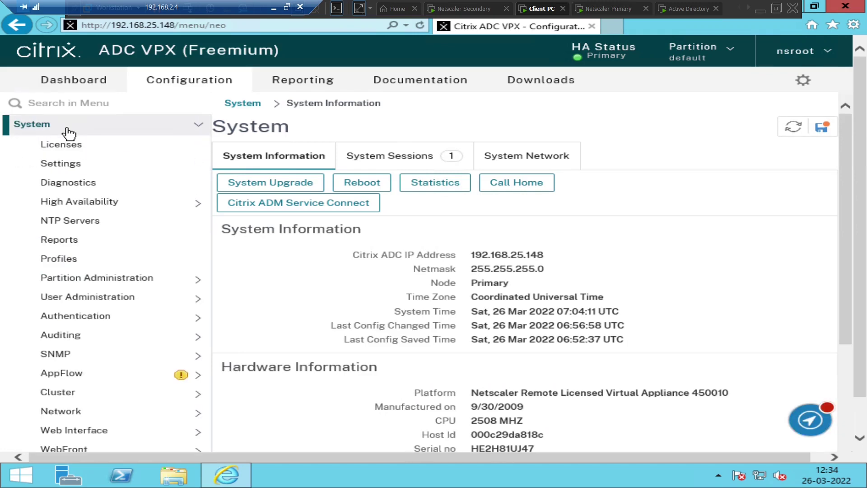
left_click(78, 203)
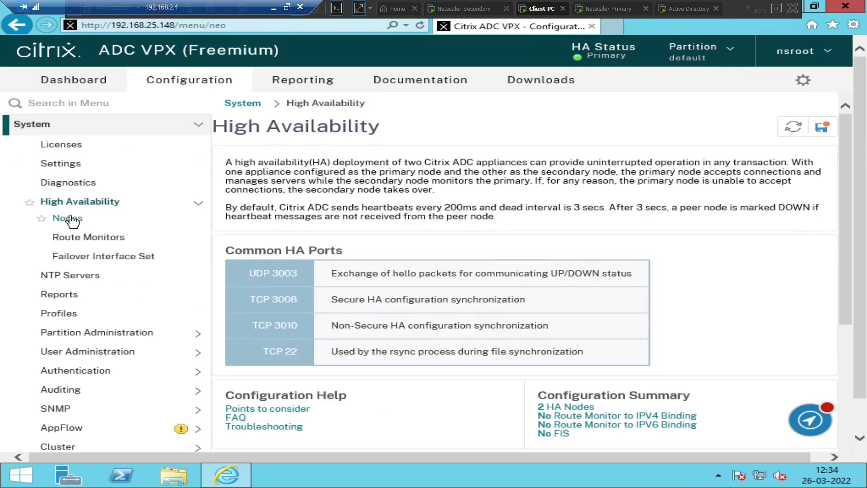
left_click(72, 218)
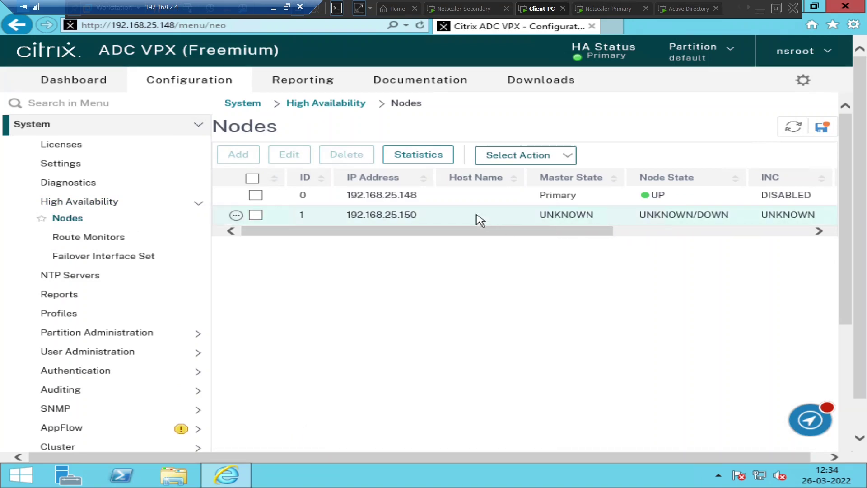
left_click(454, 9)
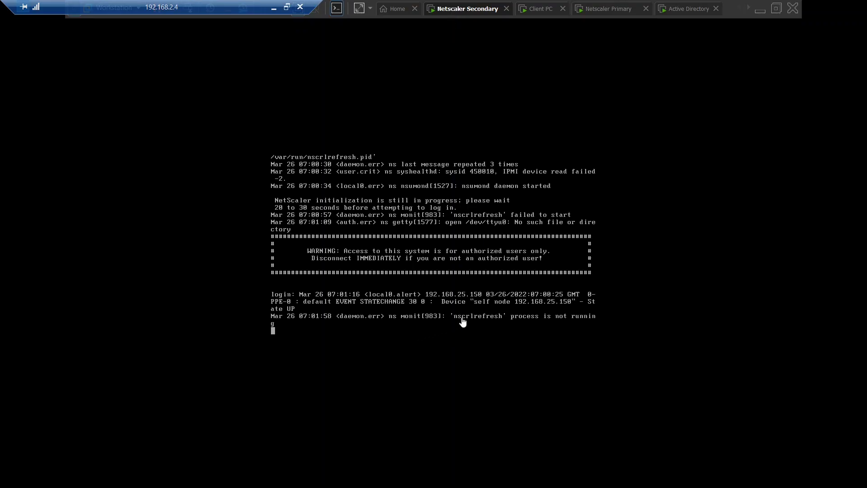
- Return to the Client PC browser, now listing 192.168.25.150 Secondary and 192.168.25.148 Primary, both UP
left_click(541, 9)
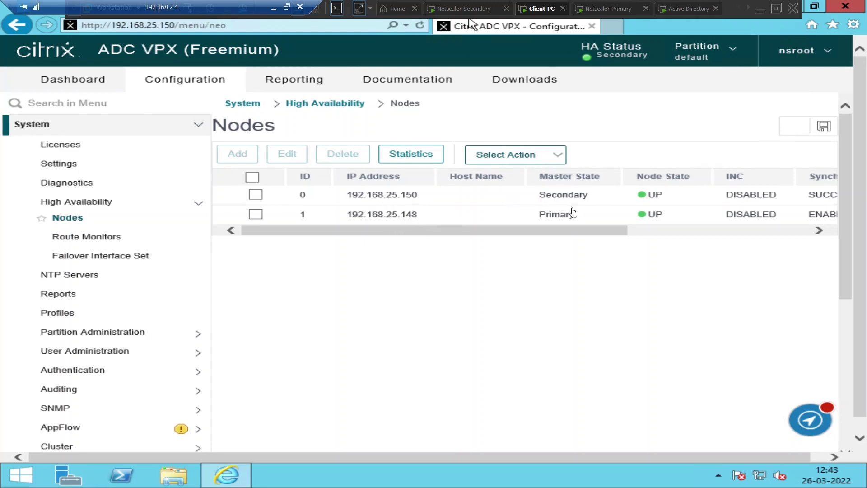
- Force a failover on node 192.168.25.148, confirm it, and acknowledge the started message
left_click(398, 216)
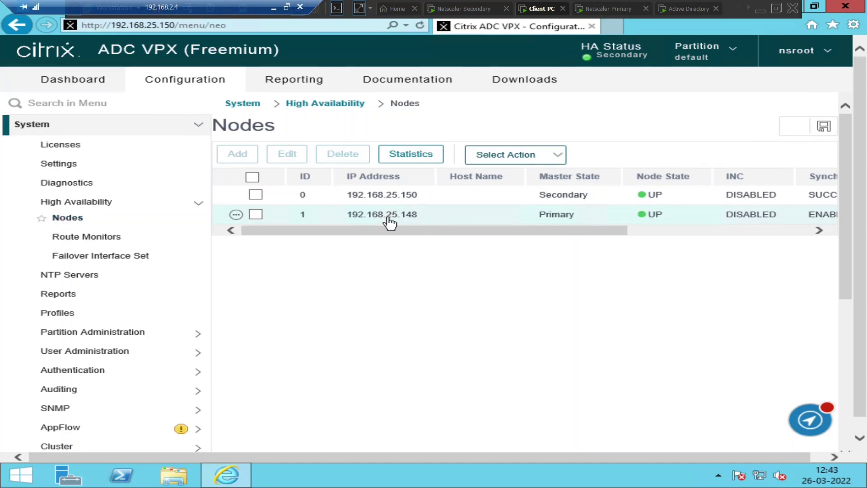
right_click(388, 219)
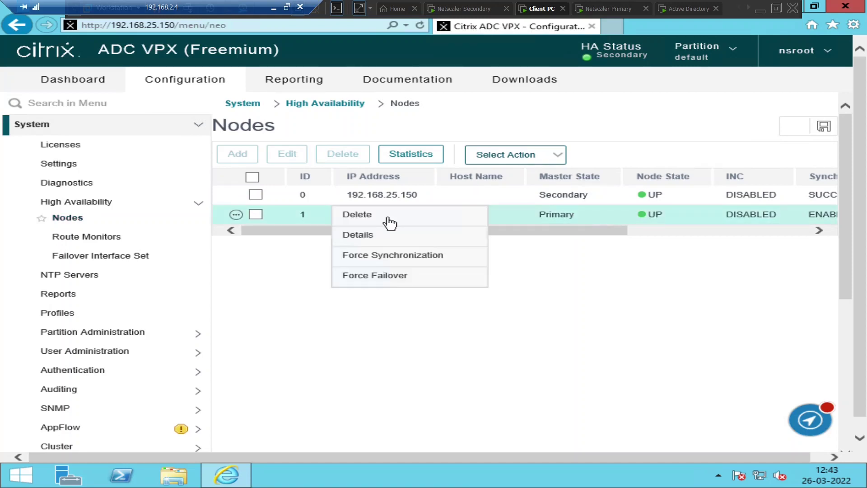
left_click(404, 280)
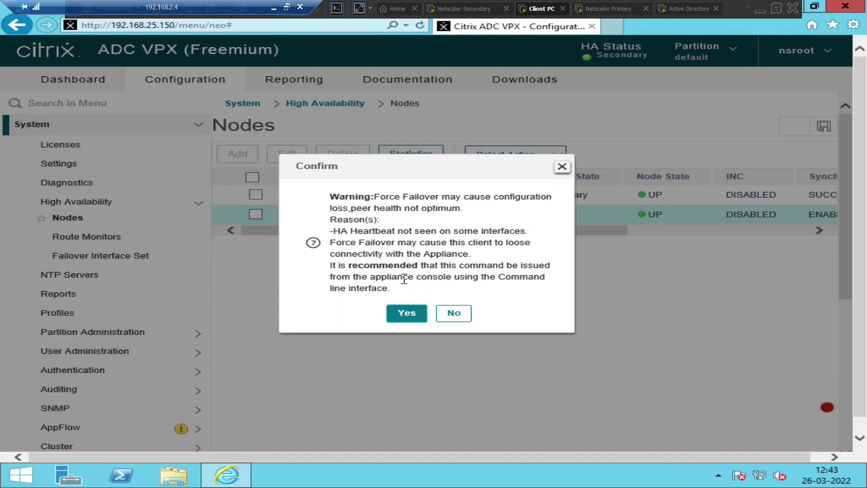
left_click(408, 314)
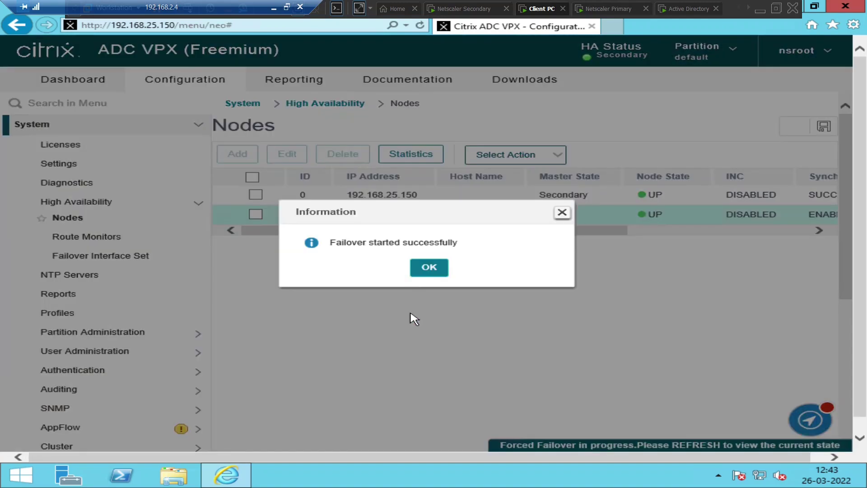
left_click(427, 271)
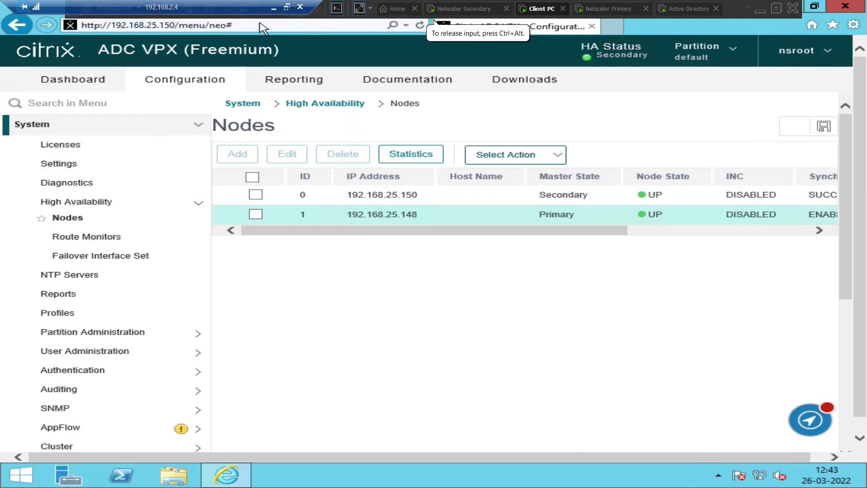
- Reload the HA Nodes list and verify 192.168.25.150 is Primary and 192.168.25.148 Secondary, both UP
left_click(243, 27)
left_click(244, 26)
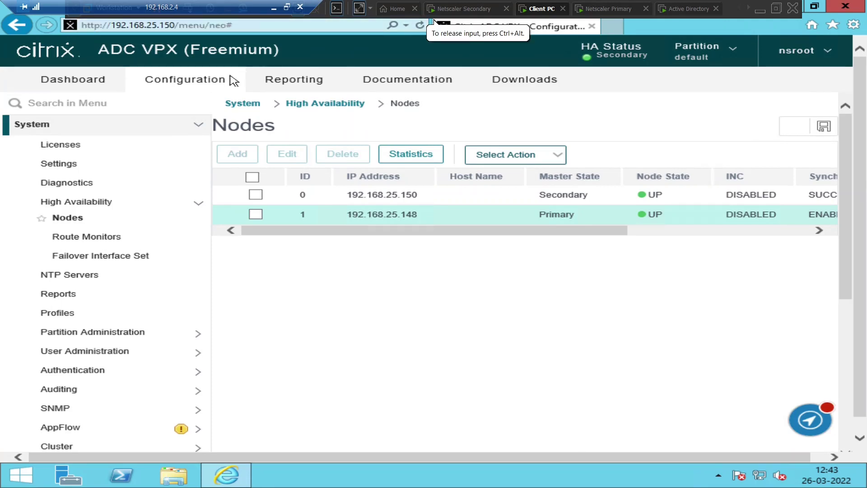
left_click(243, 106)
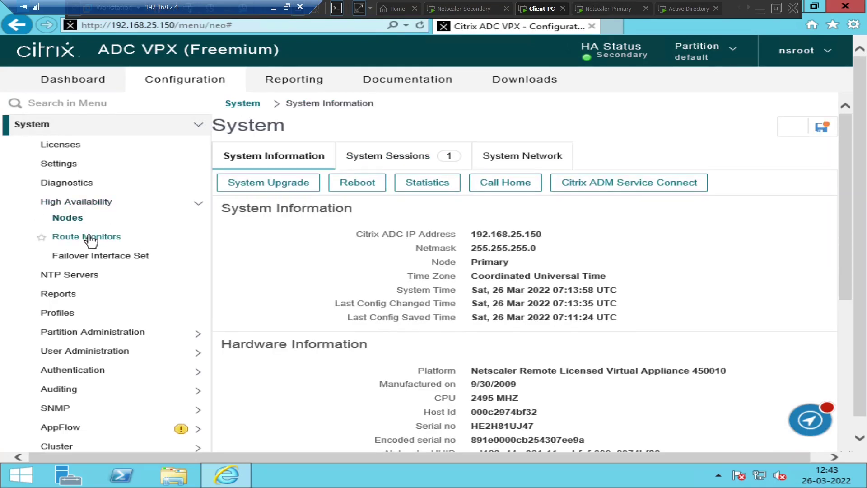
left_click(78, 218)
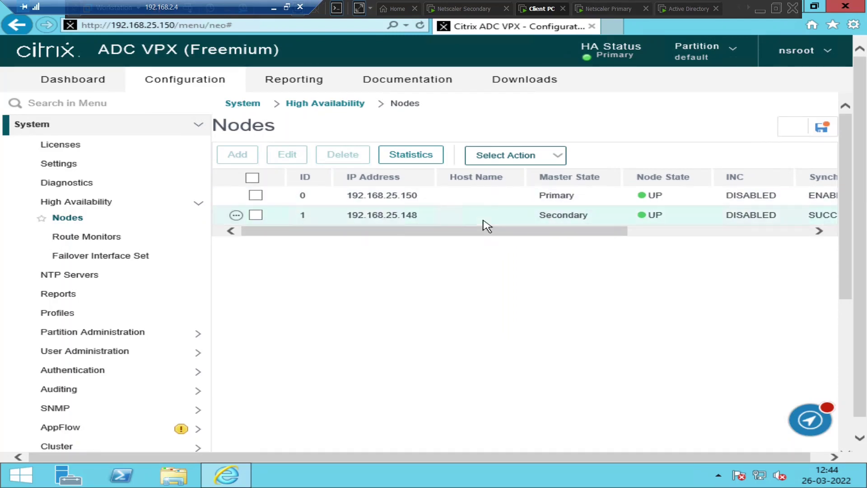
right_click(372, 216)
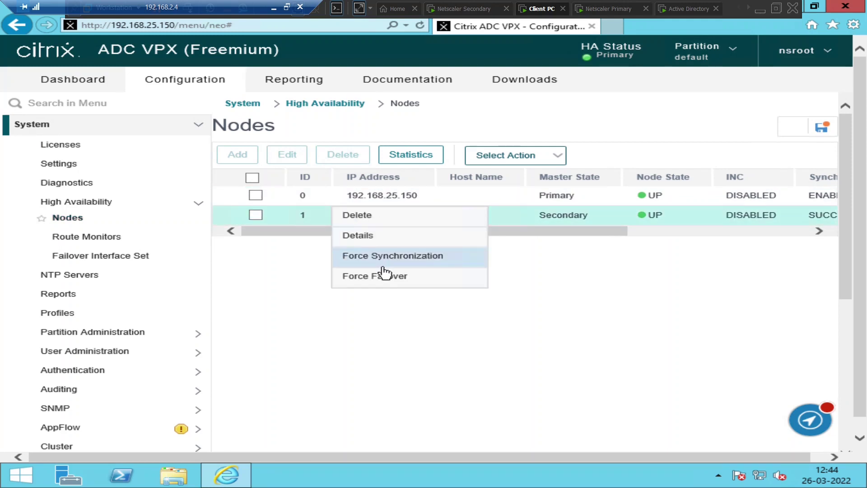
left_click(293, 302)
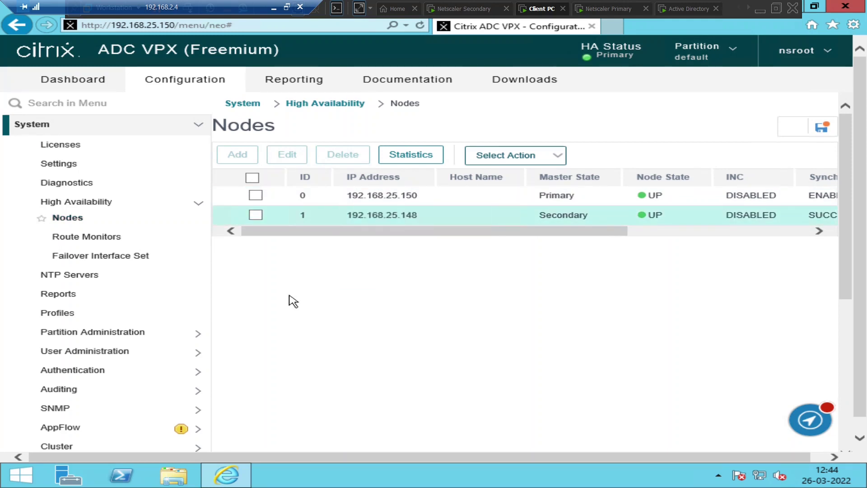